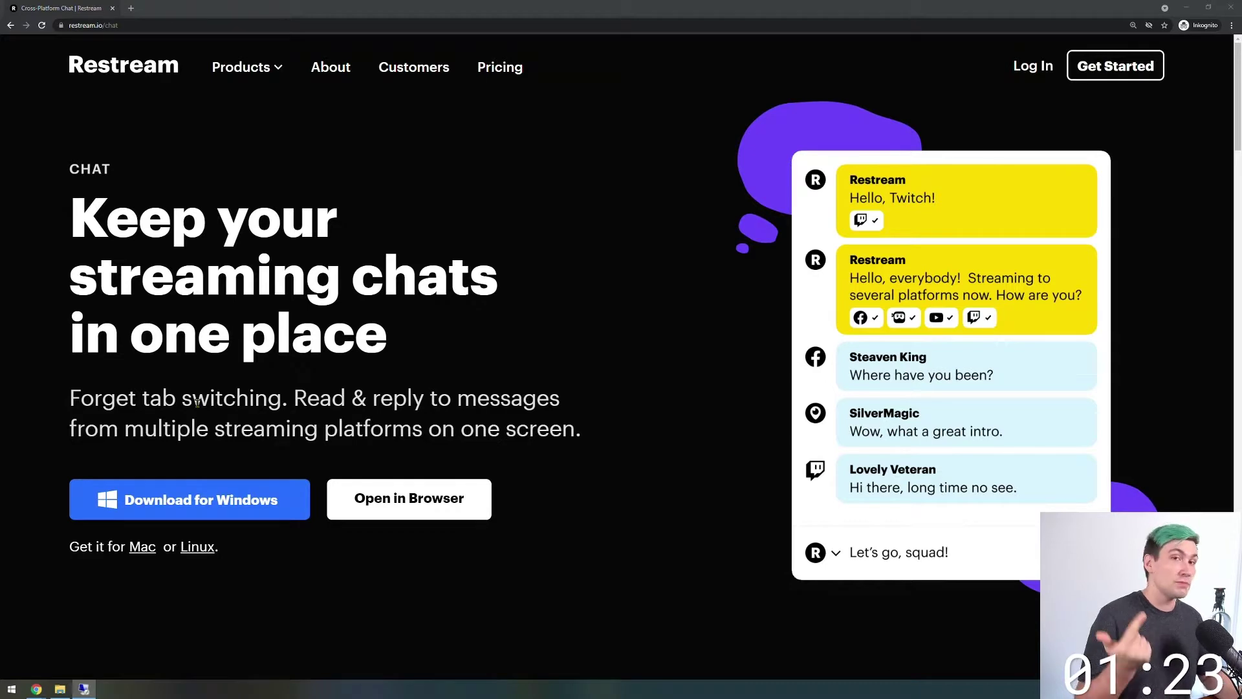
Download the Restream Chat installer for Windows and run it
left_click(217, 508)
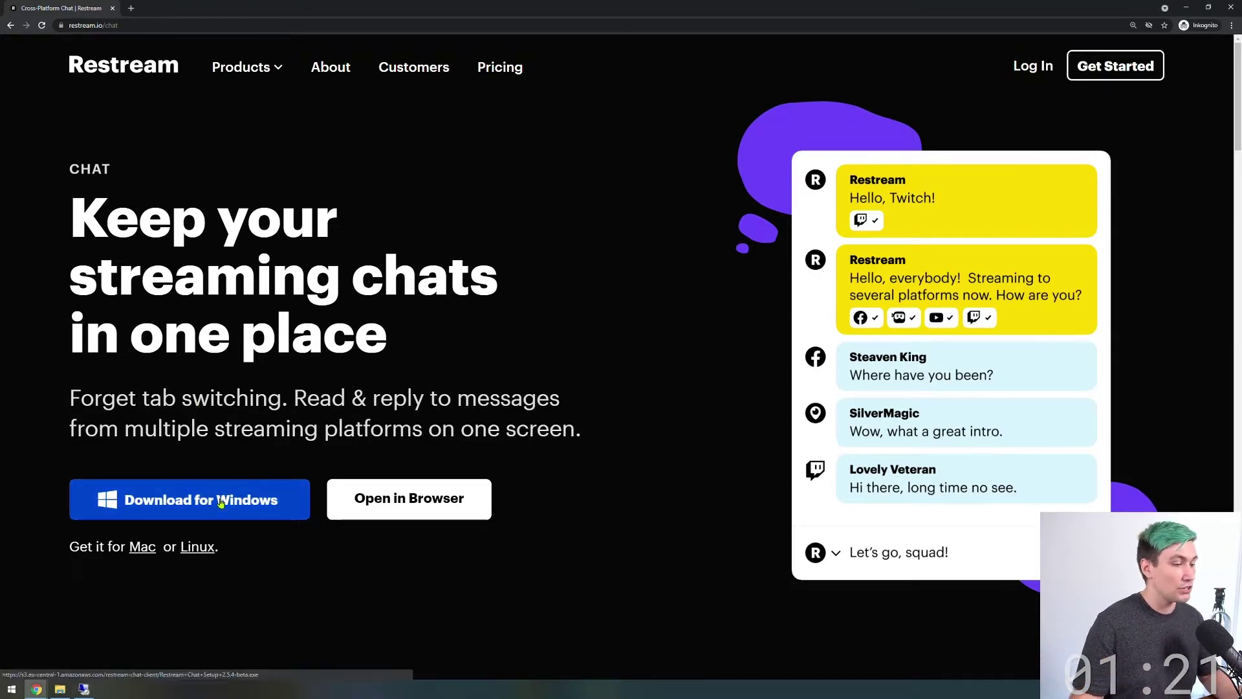
left_click(72, 667)
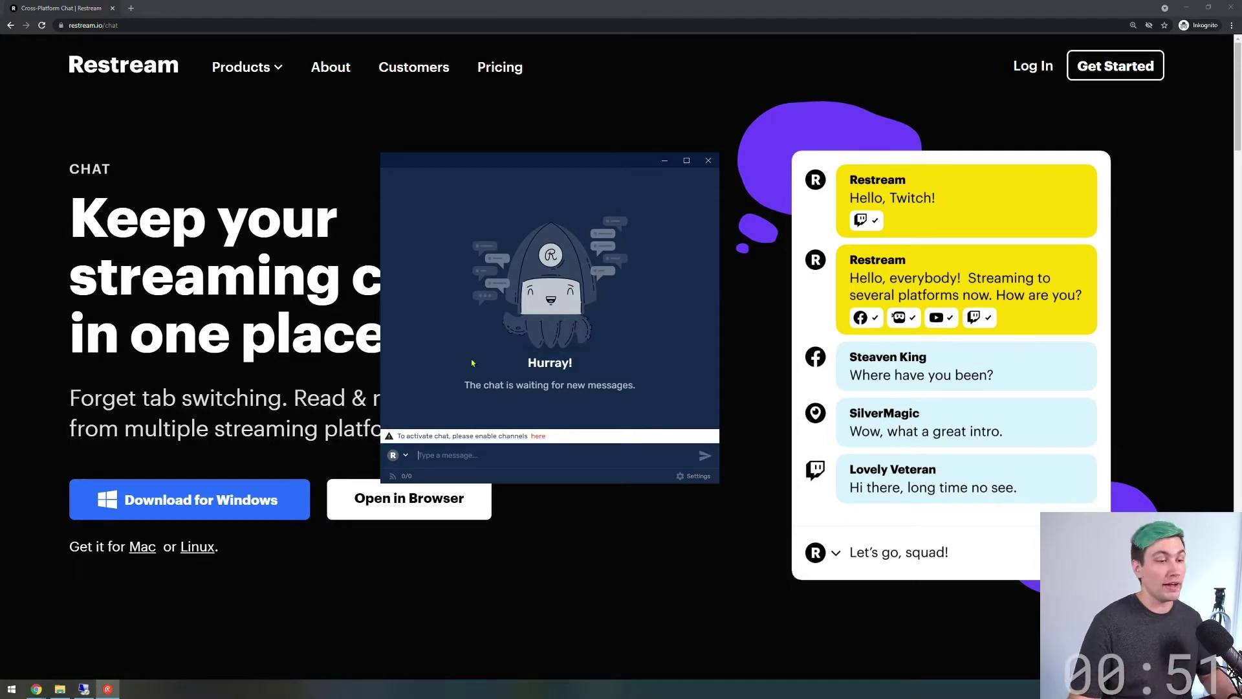
Open the channel setup from the chat's activation notice, connect Twitch as a channel and switch the Twitch destination on
left_click(539, 437)
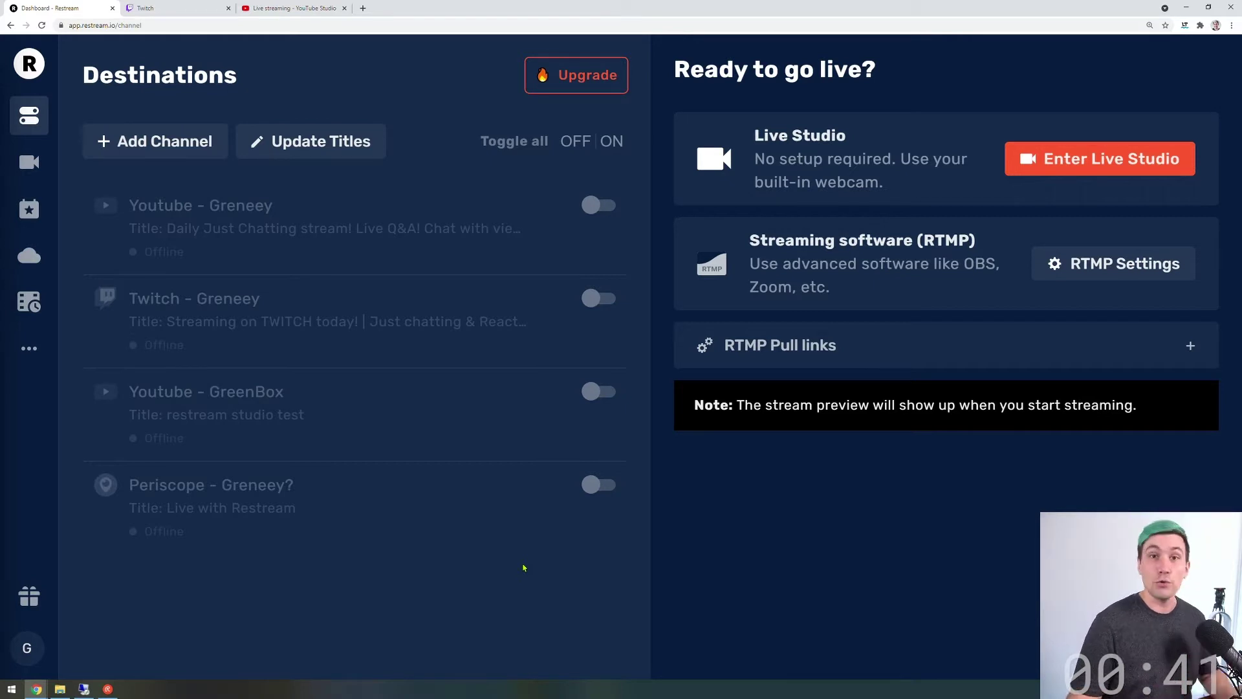
left_click(155, 142)
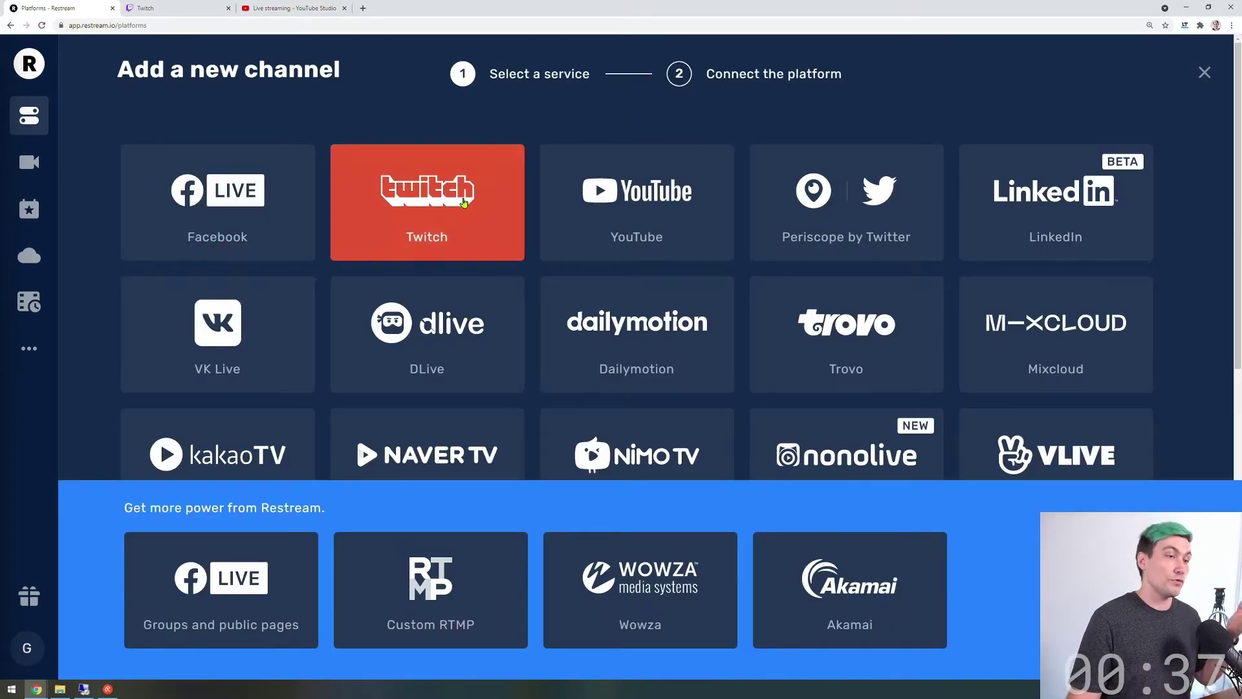
left_click(423, 226)
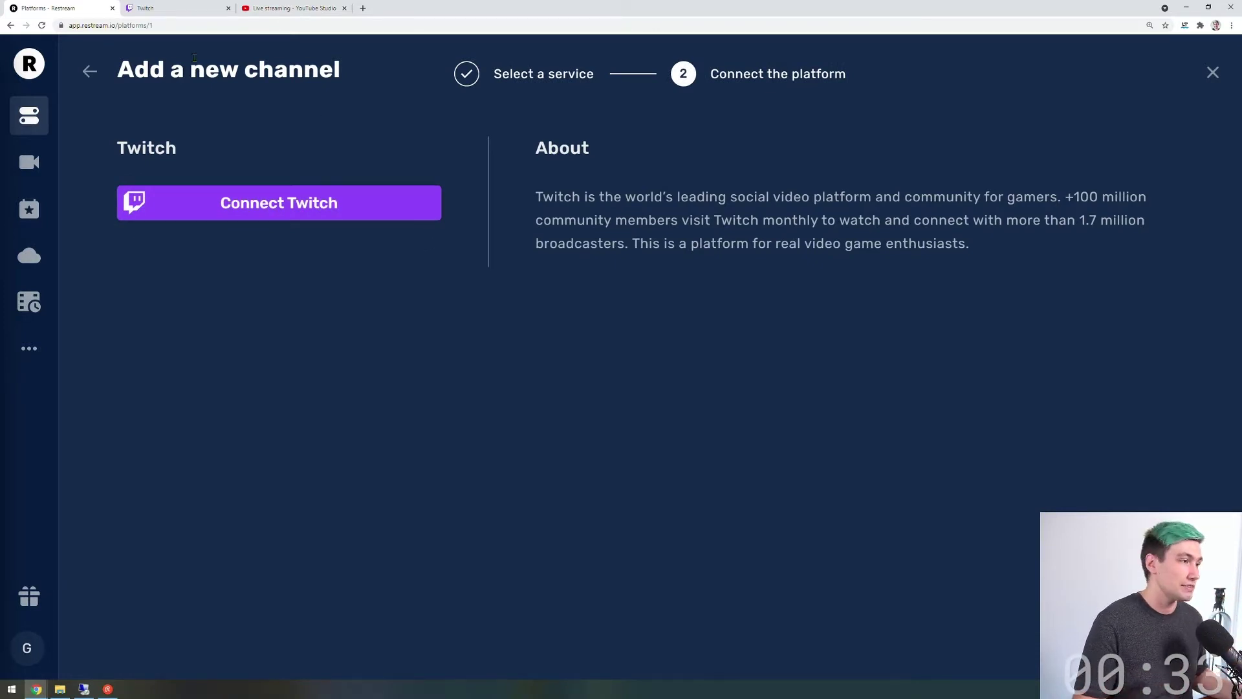
left_click(202, 203)
left_click(607, 299)
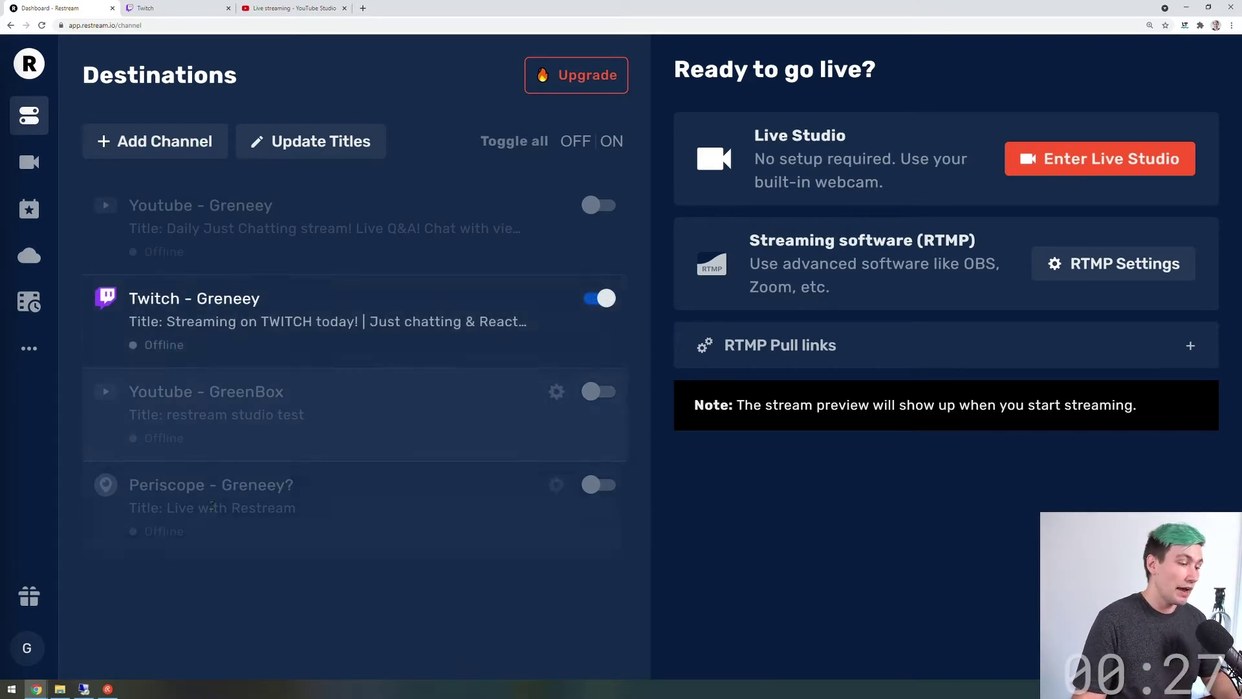
Switch to Restream Chat and enable Text To Speech (TTS) in its notification settings
left_click(107, 689)
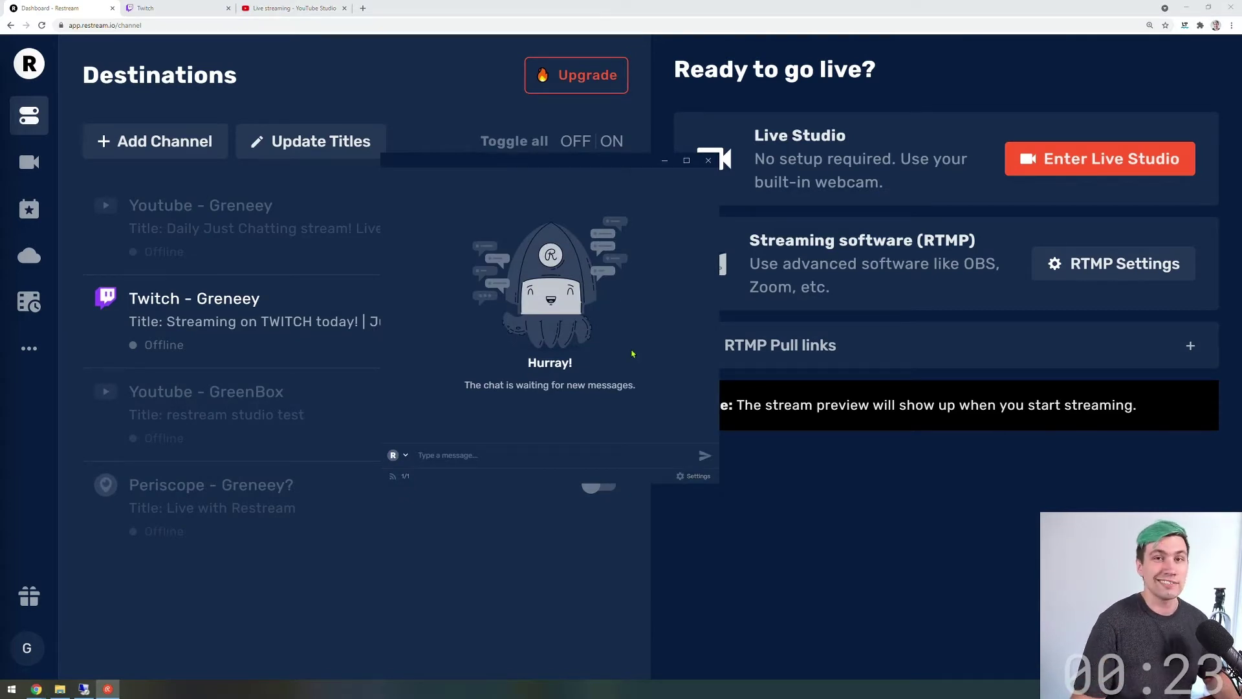
left_click(695, 477)
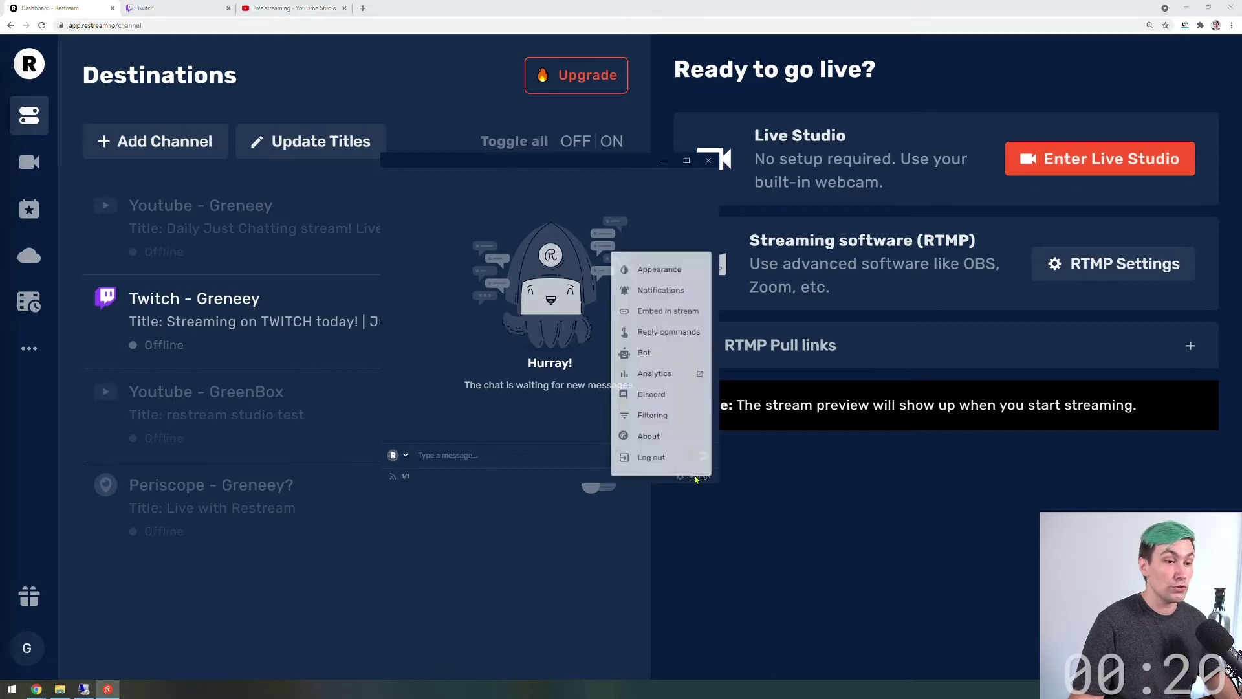
left_click(660, 285)
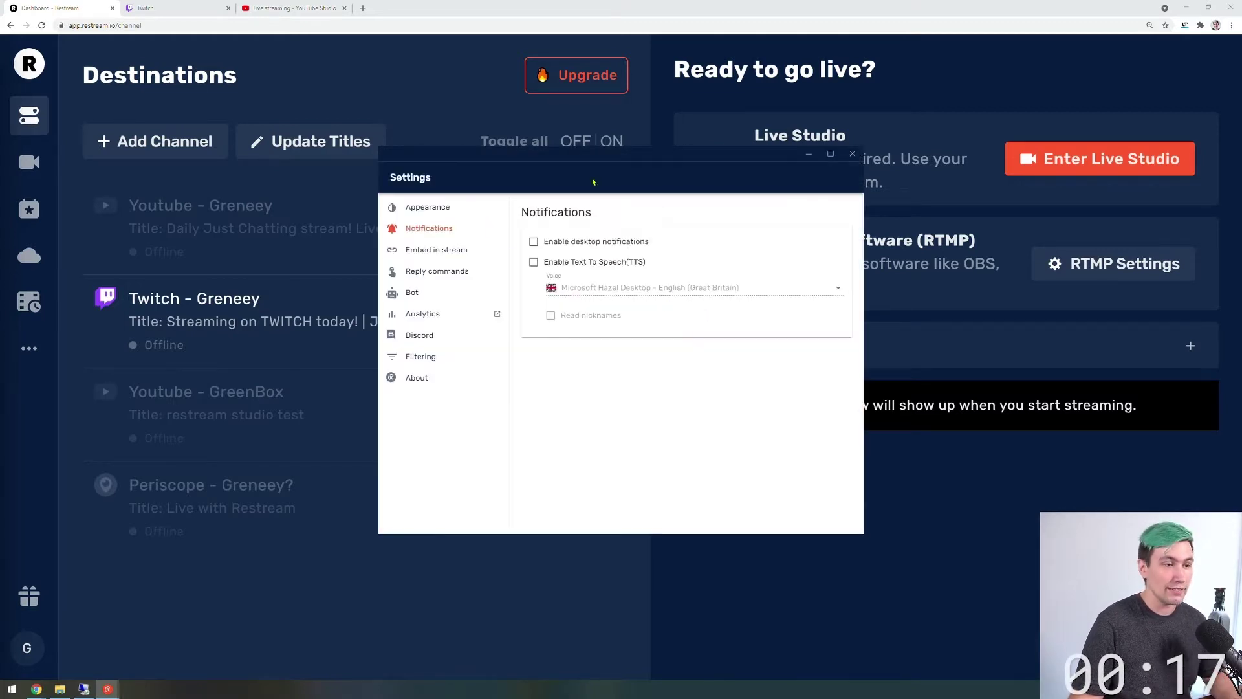
left_click(556, 264)
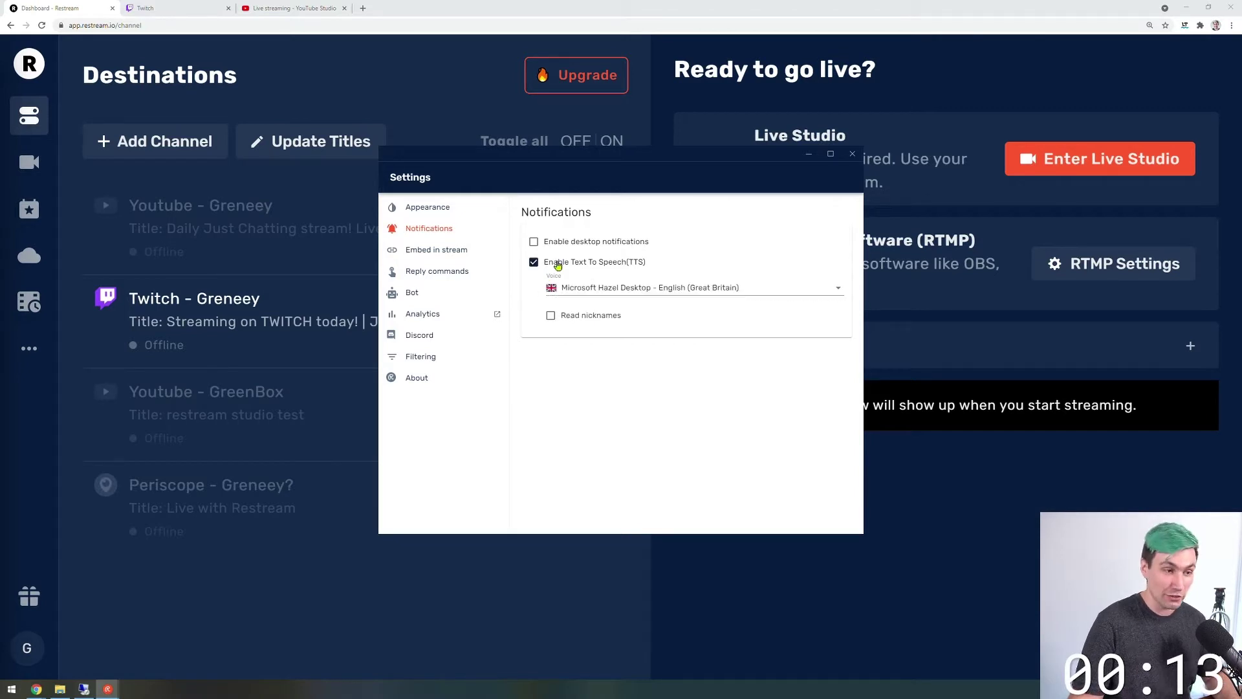
left_click(853, 153)
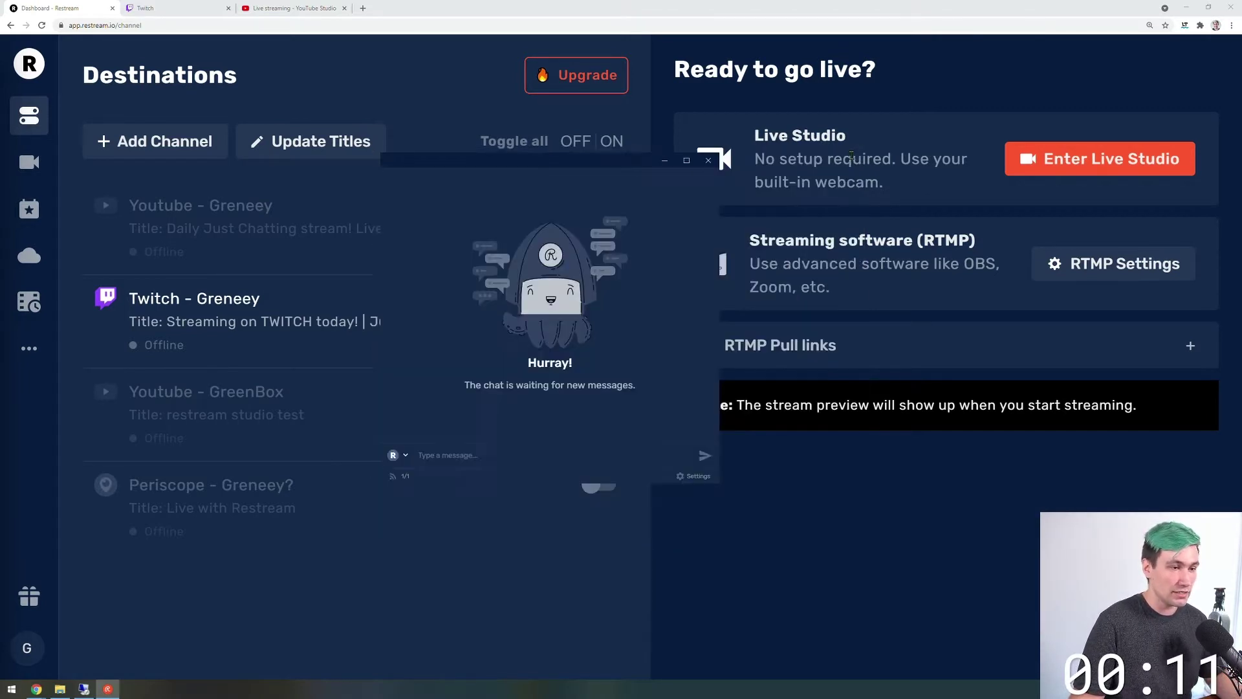
Switch to the Twitch stream manager and send the chat message "Hello world!"
left_click(193, 11)
left_click(213, 645)
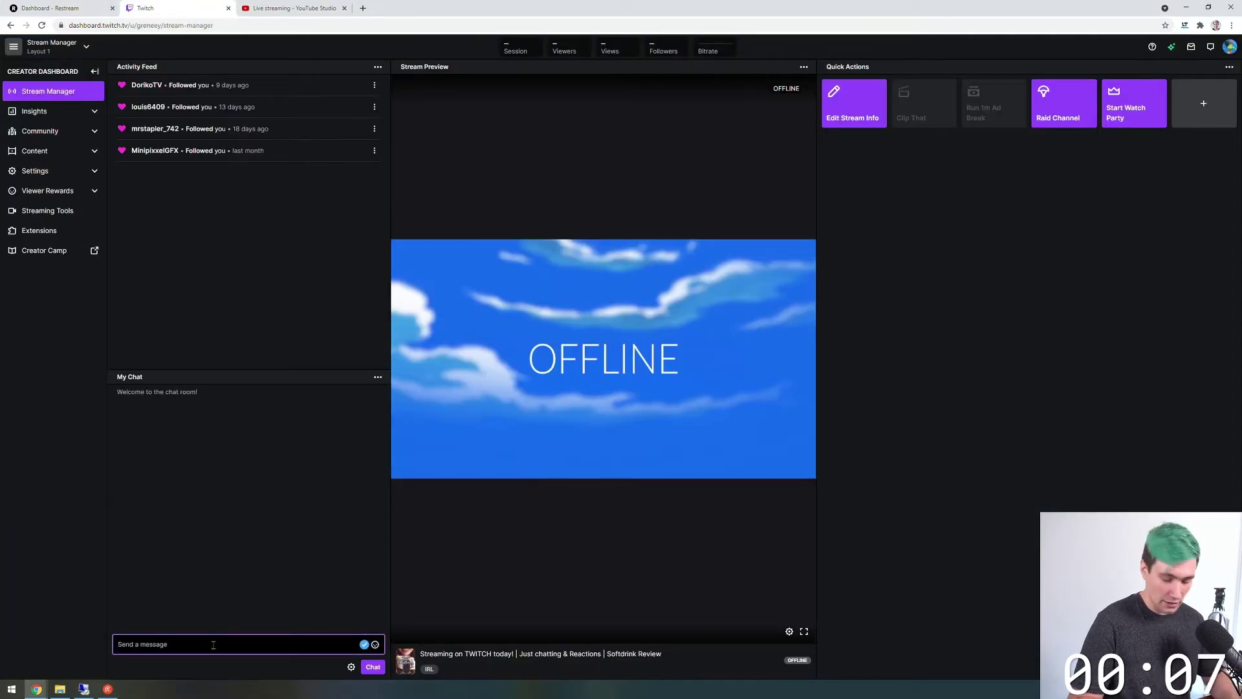
type("Hello world!")
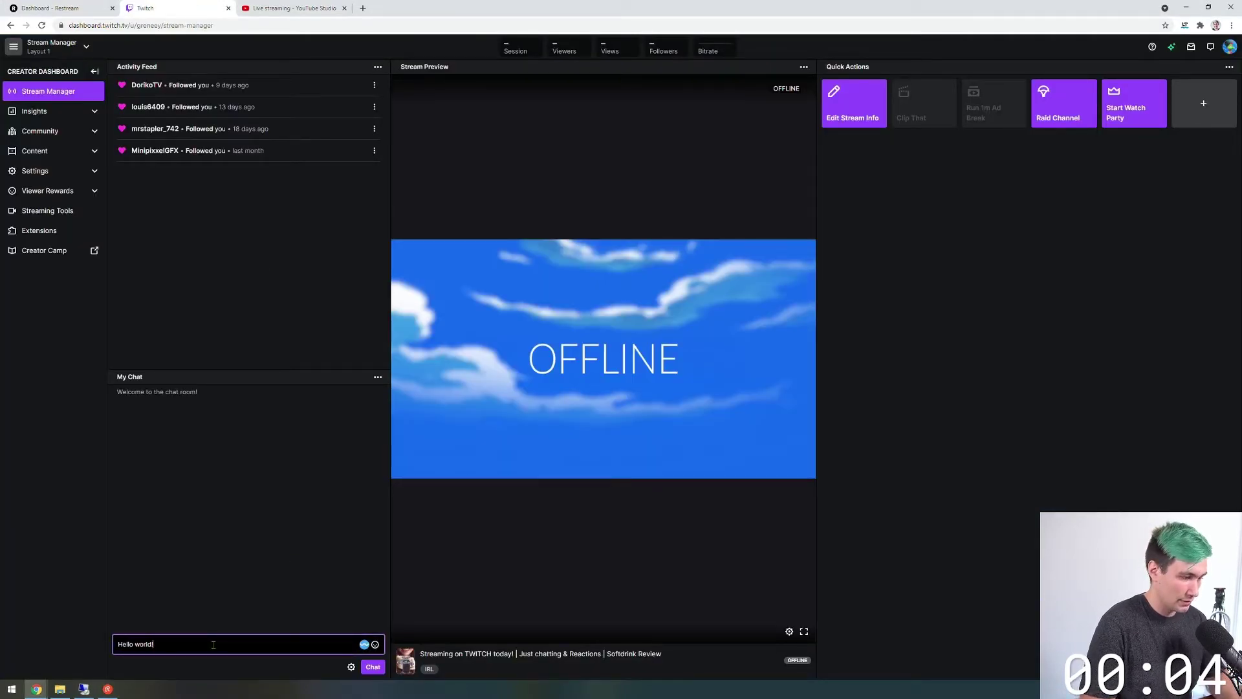
key("Return")
Switch to Restream Chat and send the message "Hello"
left_click(108, 688)
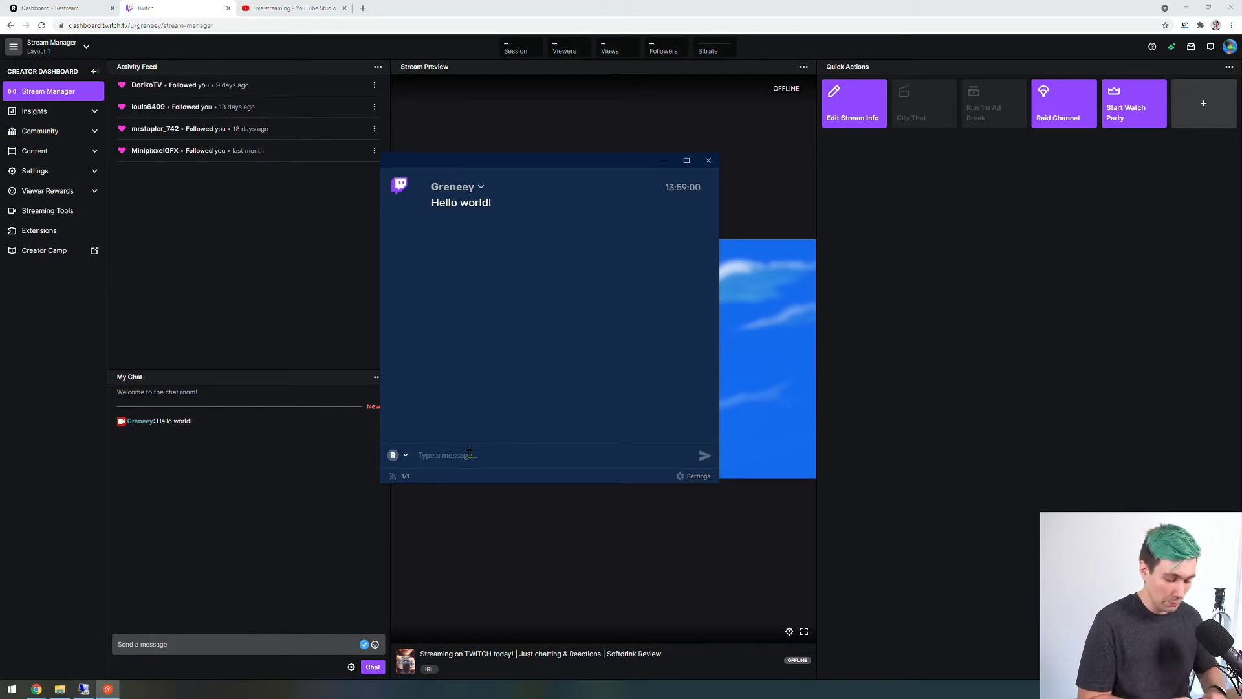
type("hello")
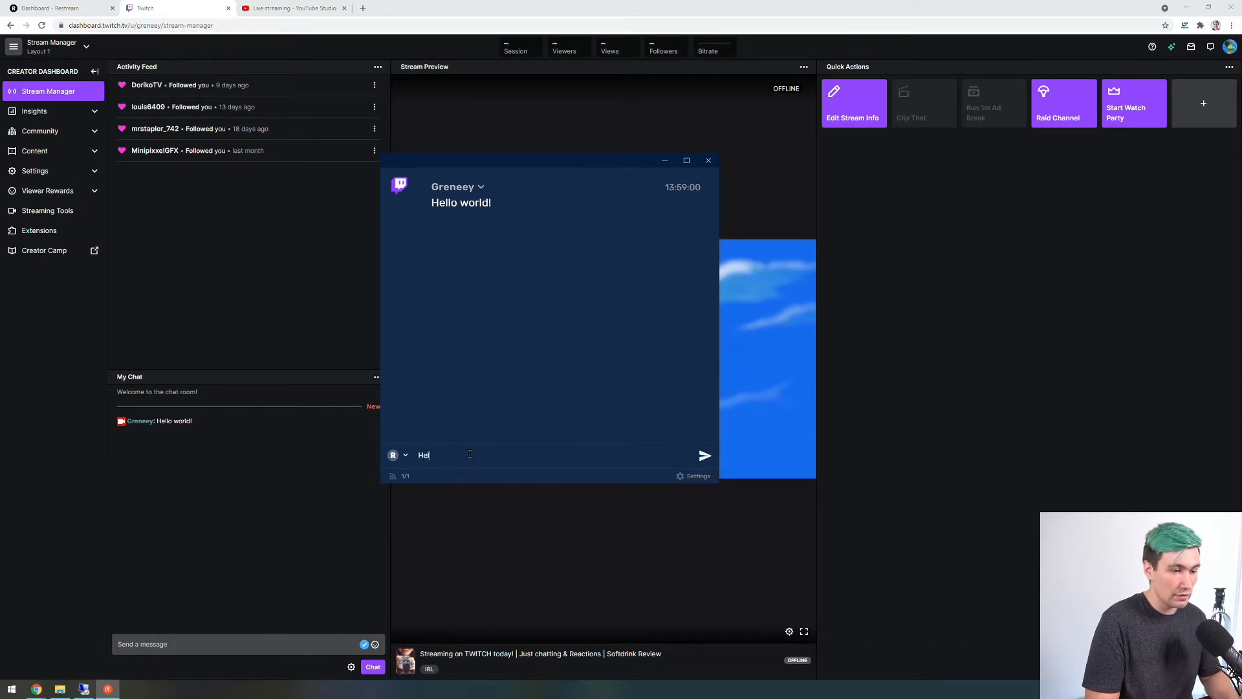
key("BackSpace")
key("BackSpace")
key("BackSpace")
key("BackSpace")
key("BackSpace")
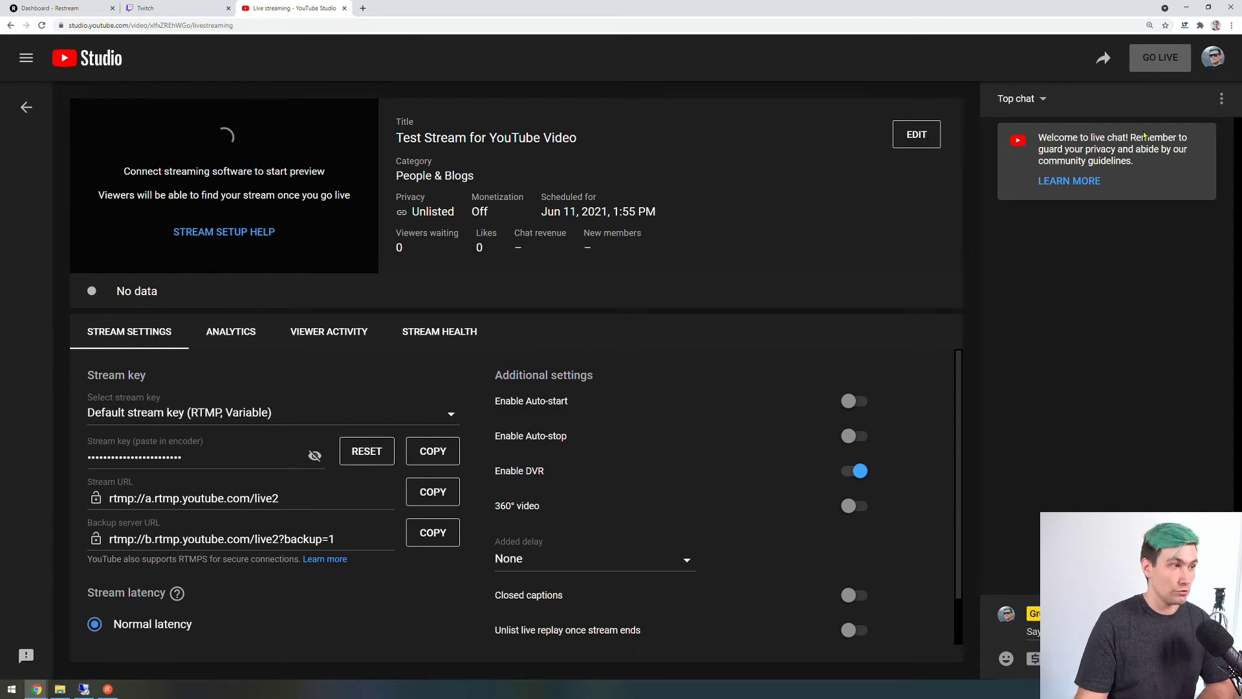
Switch on the Youtube - GreenBox destination in the Restream dashboard and assign it the event "Test Stream for YouTube Video"
left_click(63, 9)
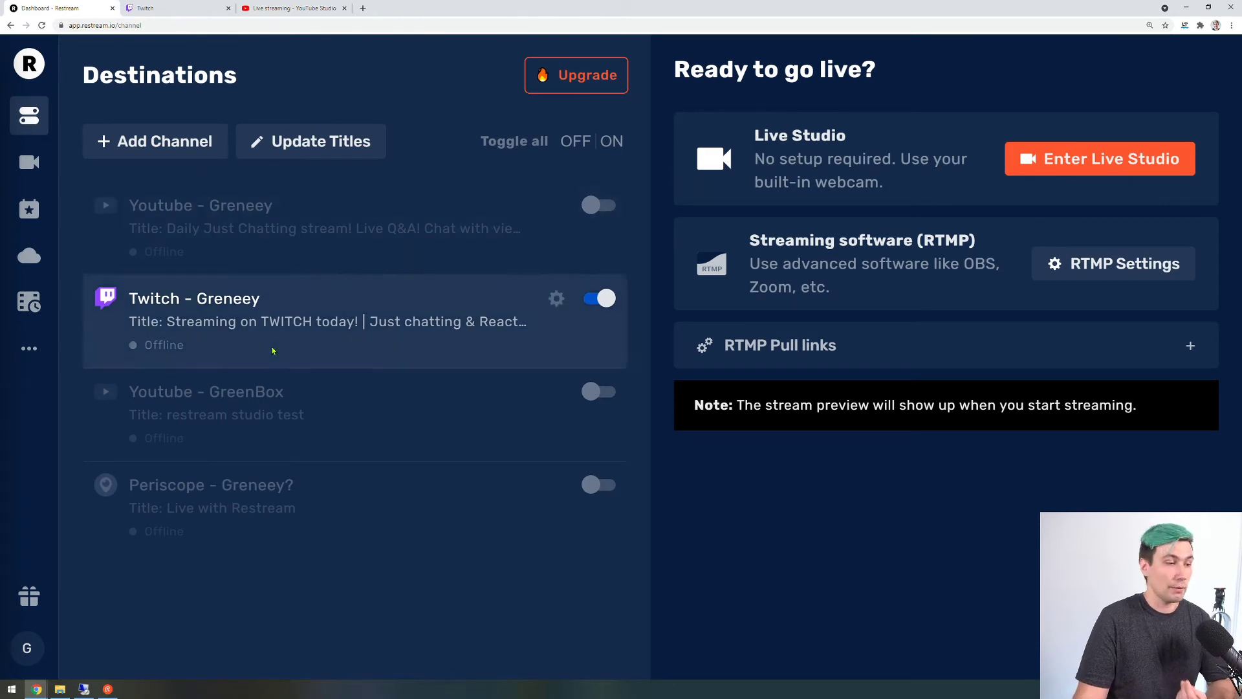
left_click(595, 394)
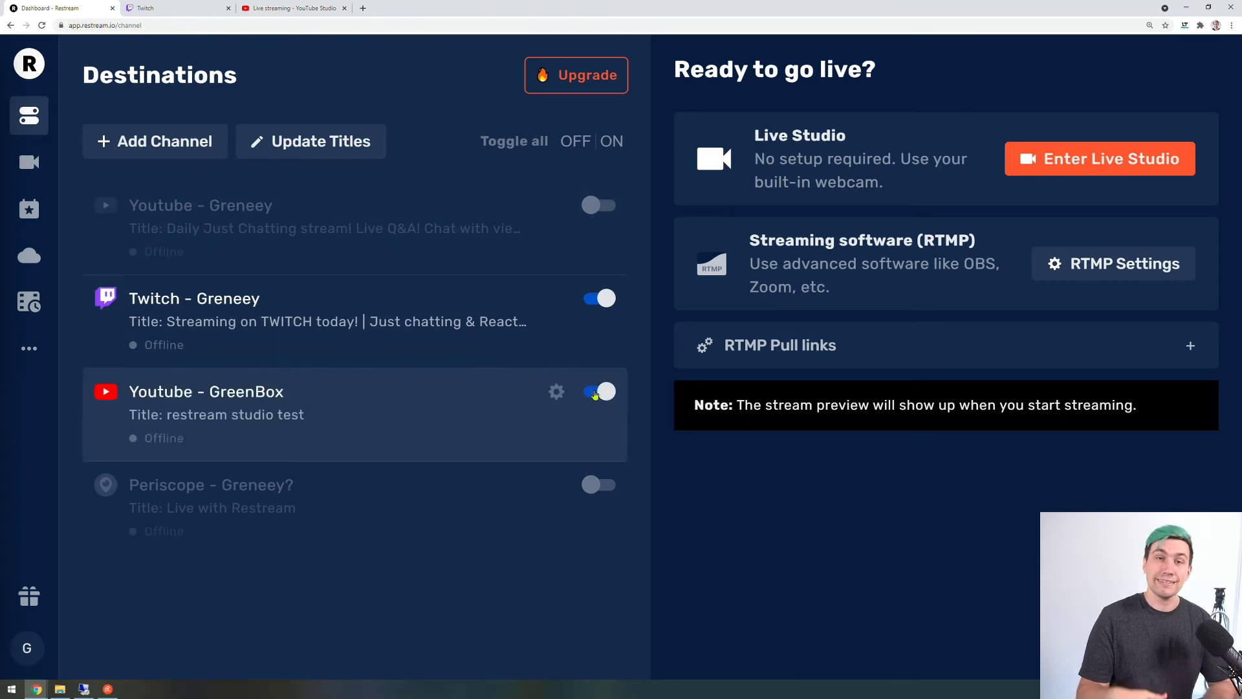
left_click(557, 393)
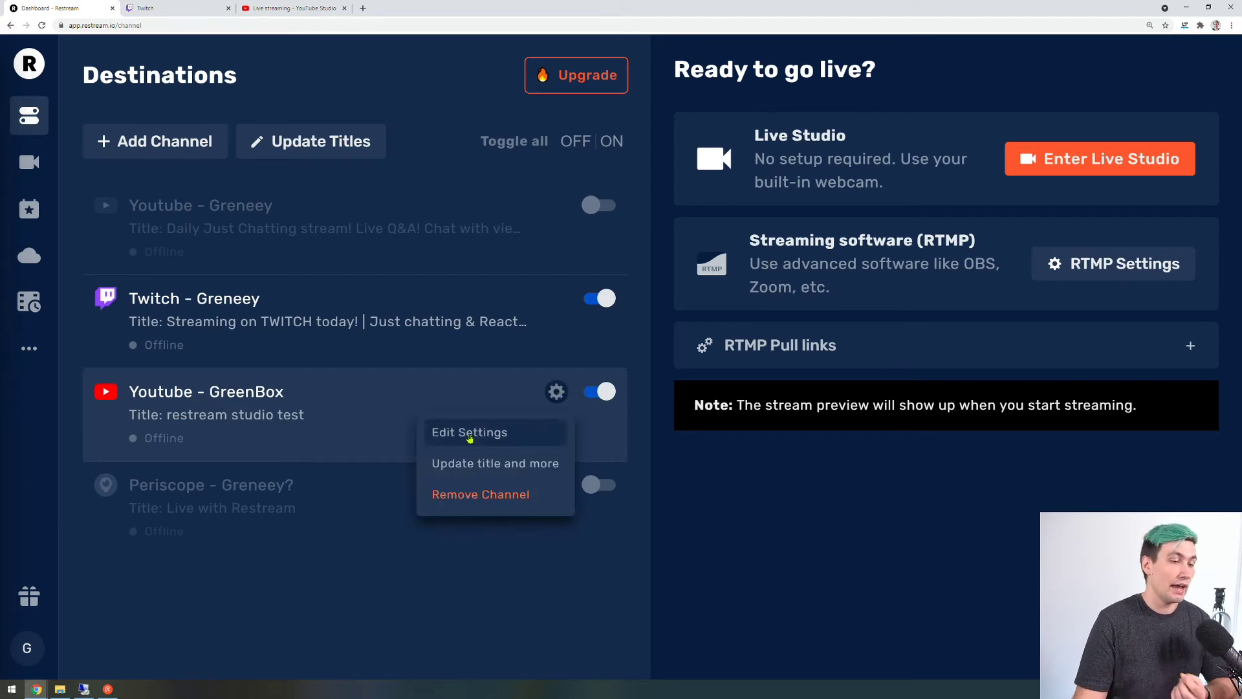
left_click(471, 440)
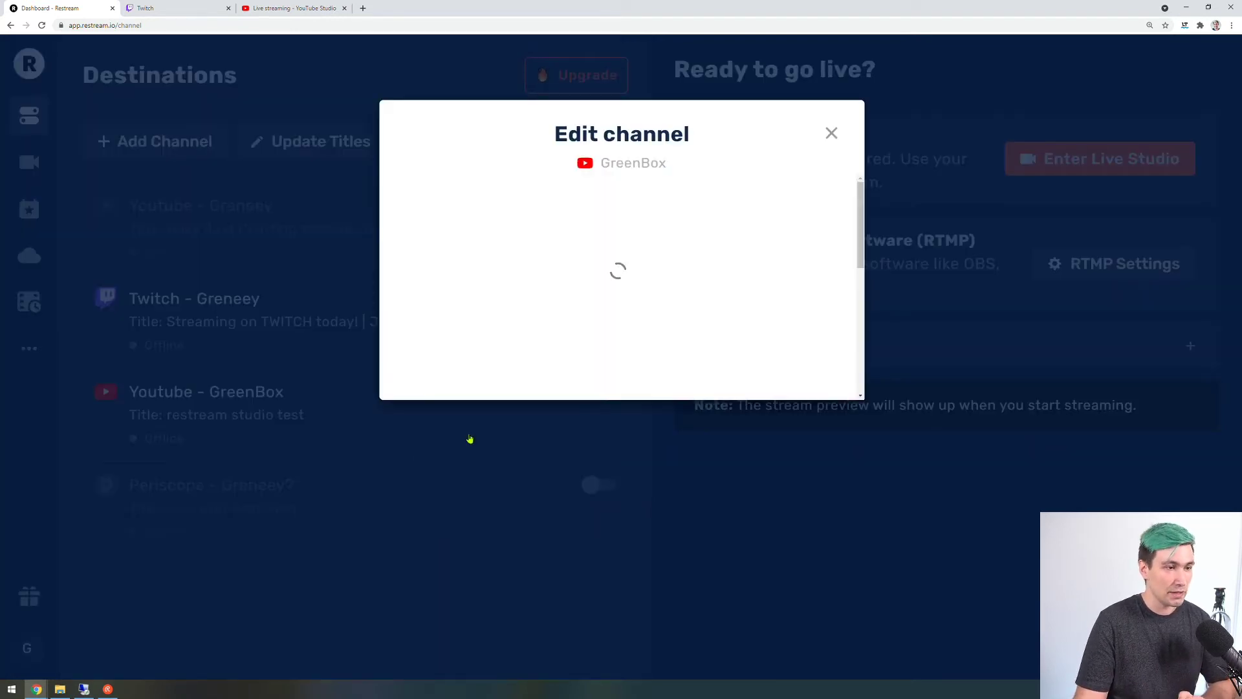
left_click(469, 243)
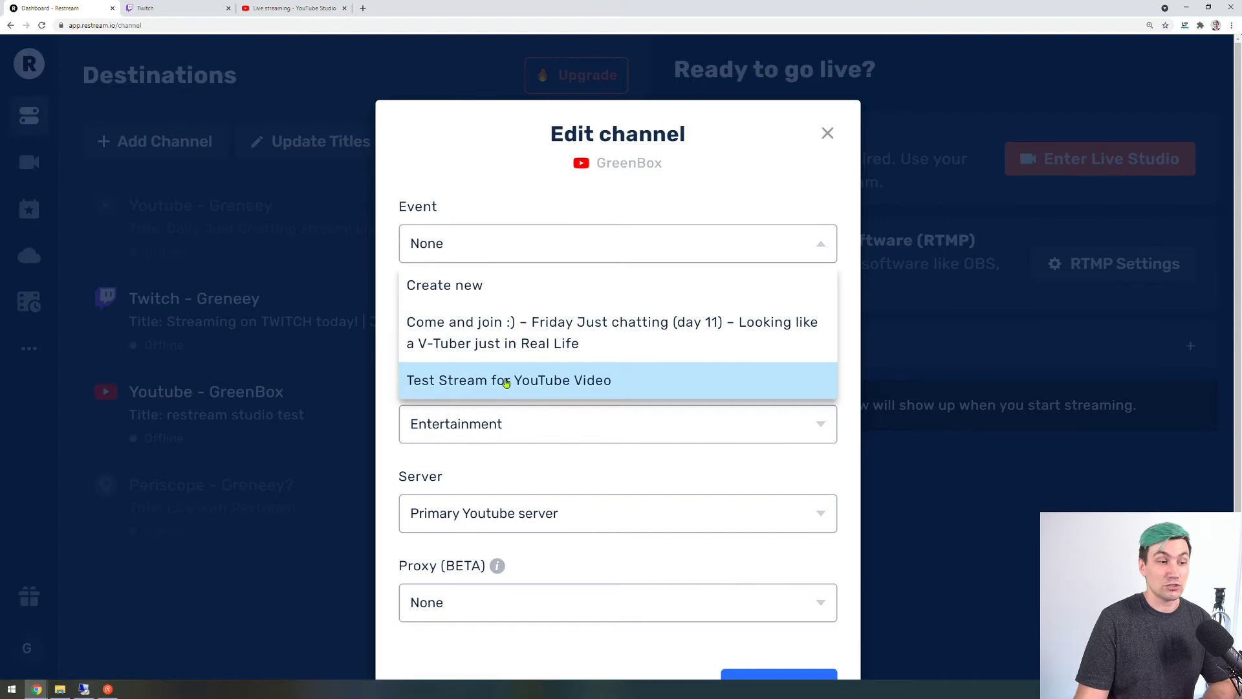
left_click(576, 382)
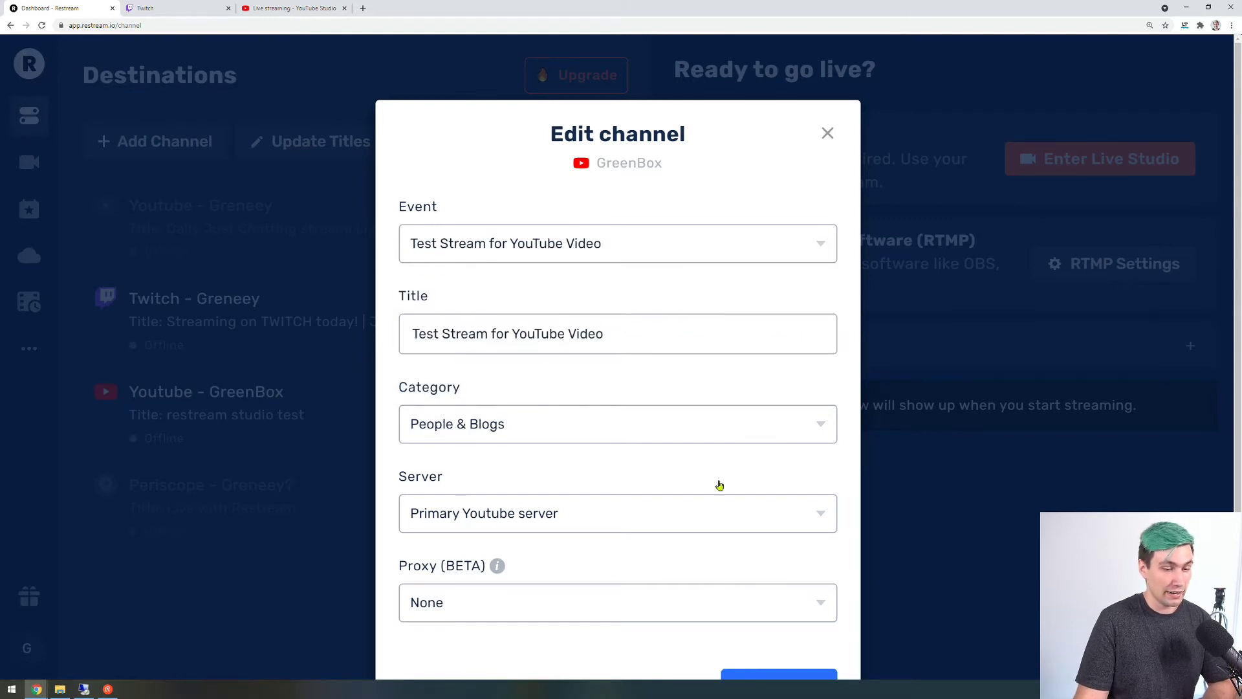
scroll(847, 534, "down", 2)
left_click(789, 617)
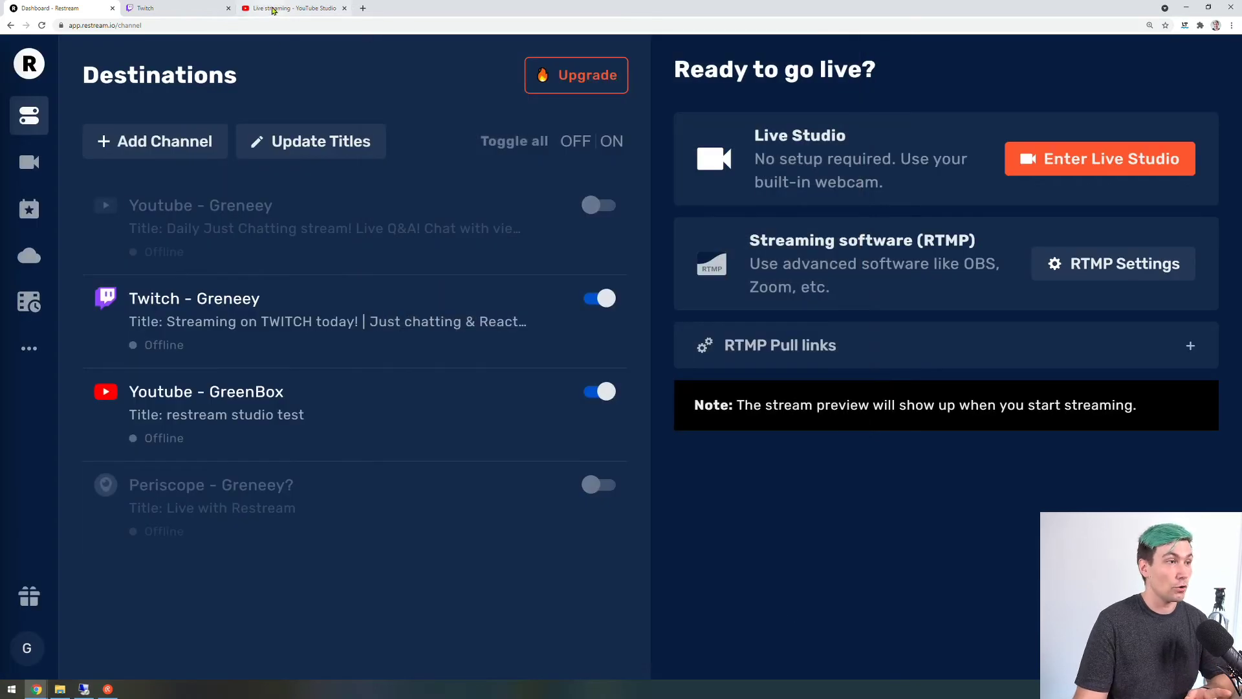
Send "Hello This is a Text to speech test sent by YouTube chat!" in the YouTube Studio live chat and return to Restream Chat
left_click(288, 9)
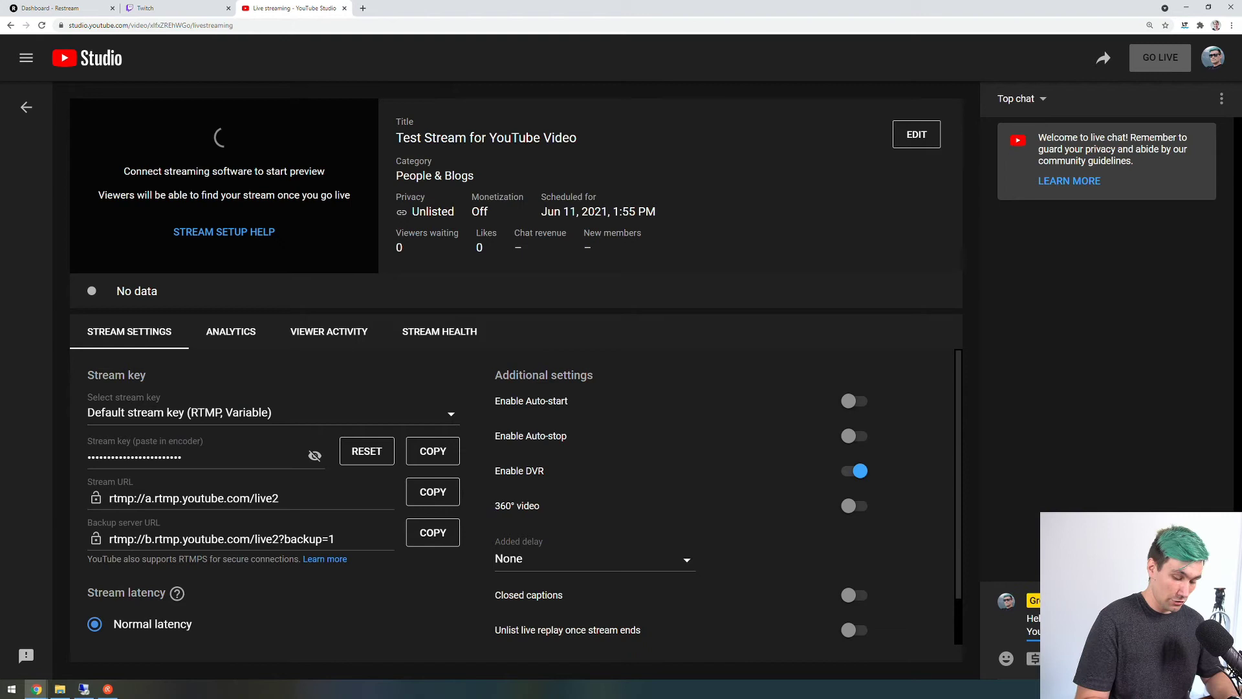
left_click(108, 689)
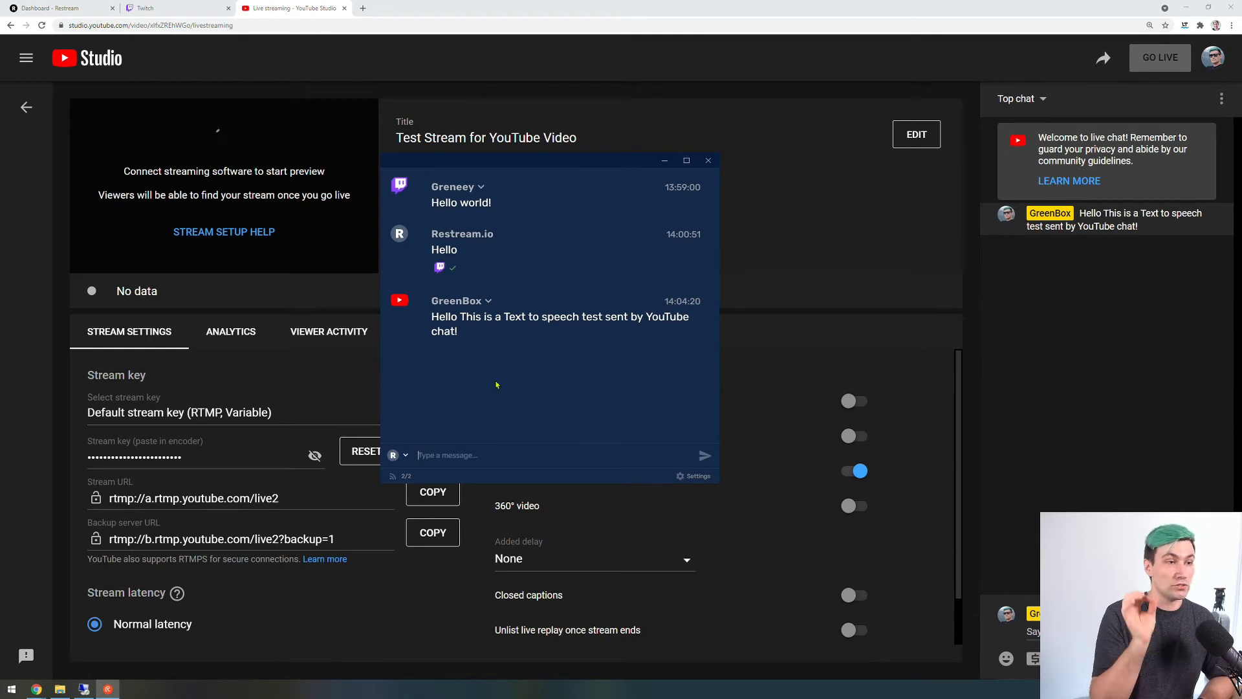
Choose the GreenBox YouTube channel as the only message target and send "Hey YouTube chat!"
left_click(398, 455)
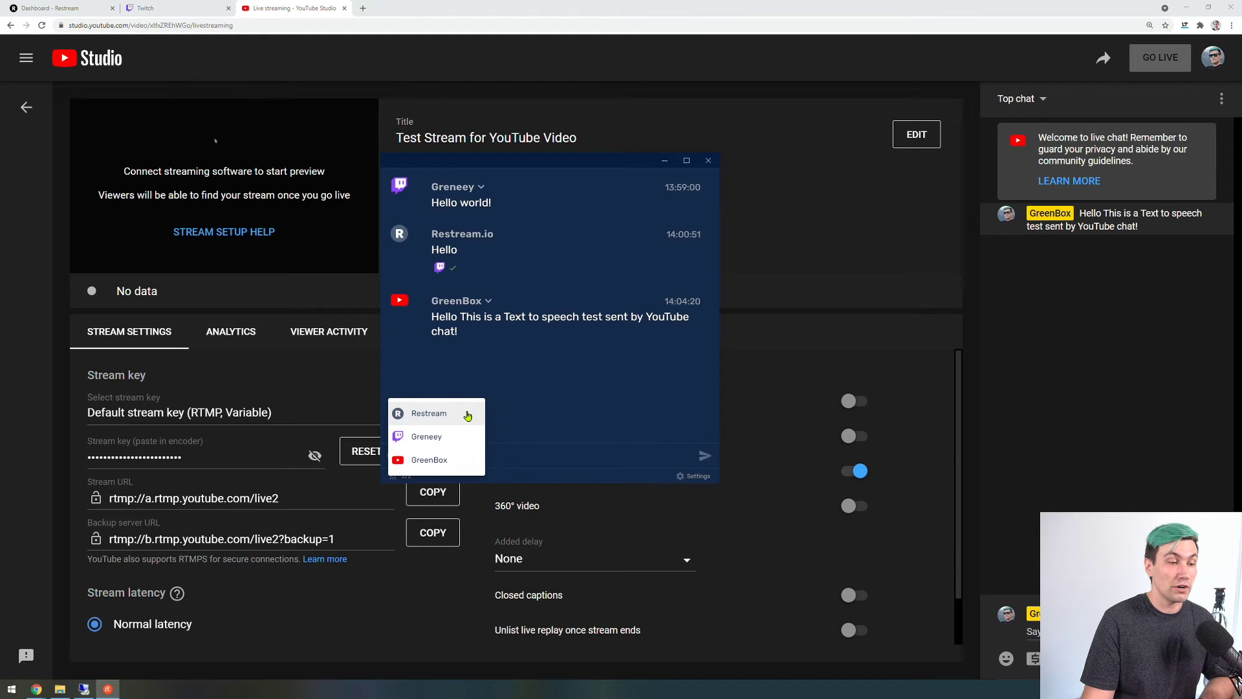
left_click(440, 461)
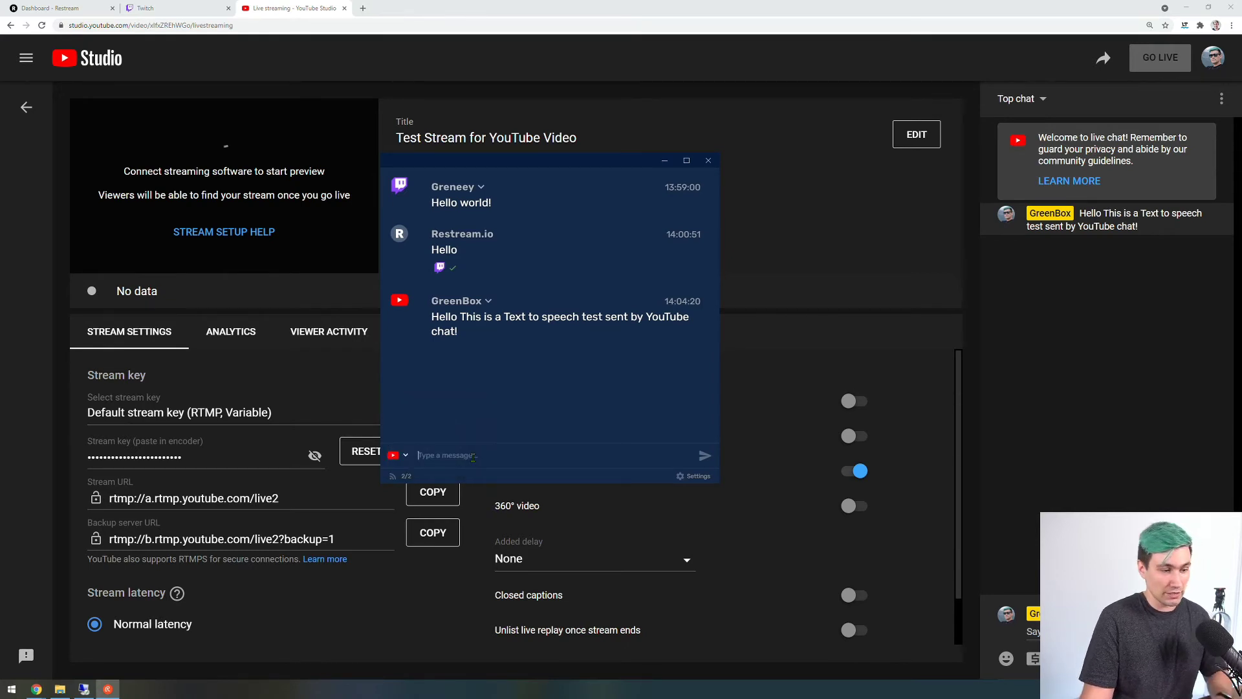
type("Hey YouTu")
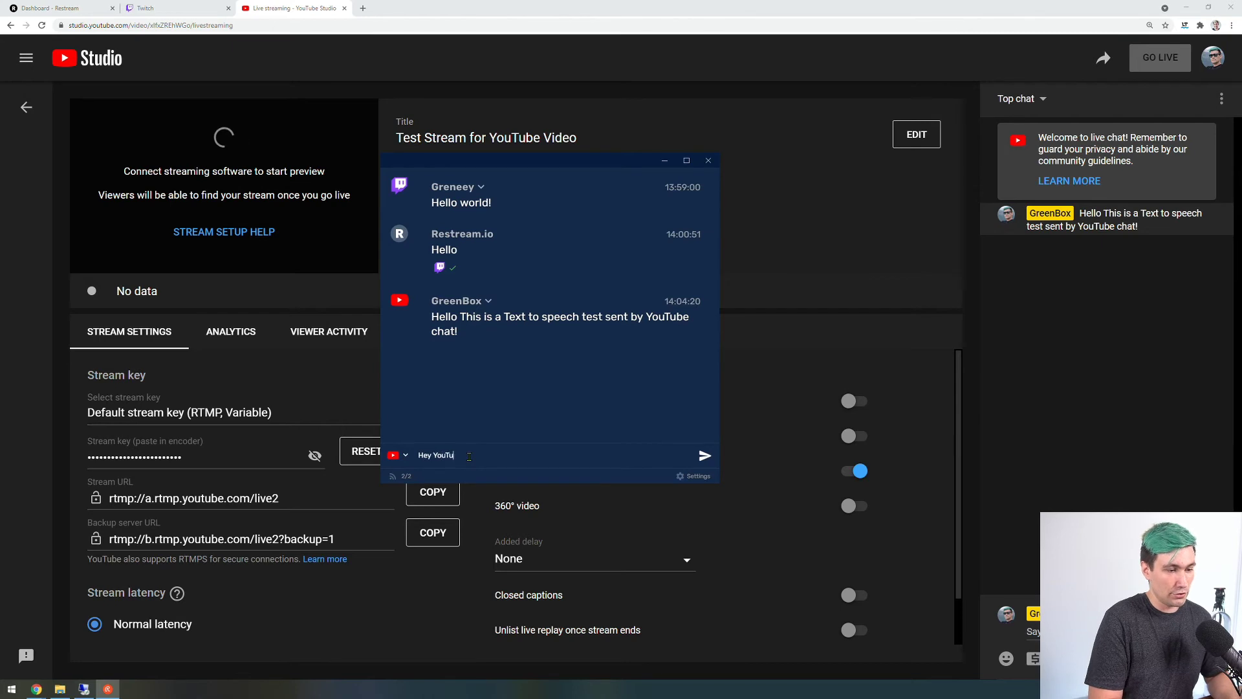
type("be chat!")
key("Return")
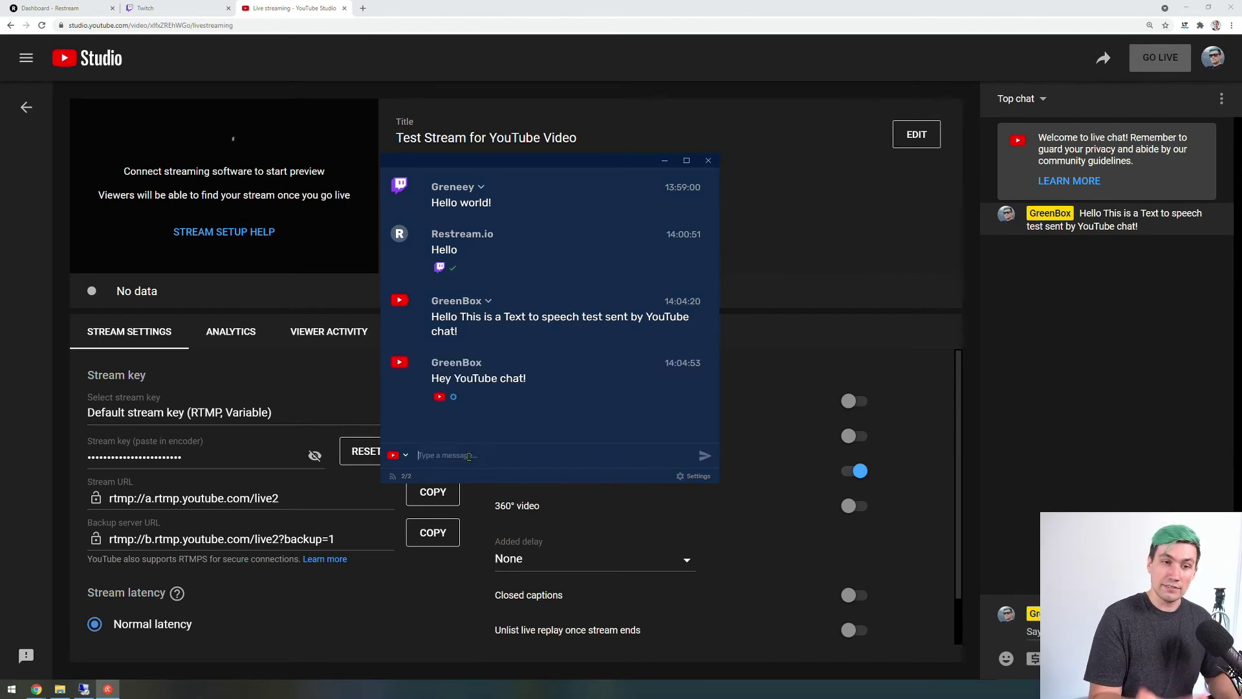
Change the message target to the Twitch channel and back to Restream to address all channels
left_click(403, 456)
left_click(430, 427)
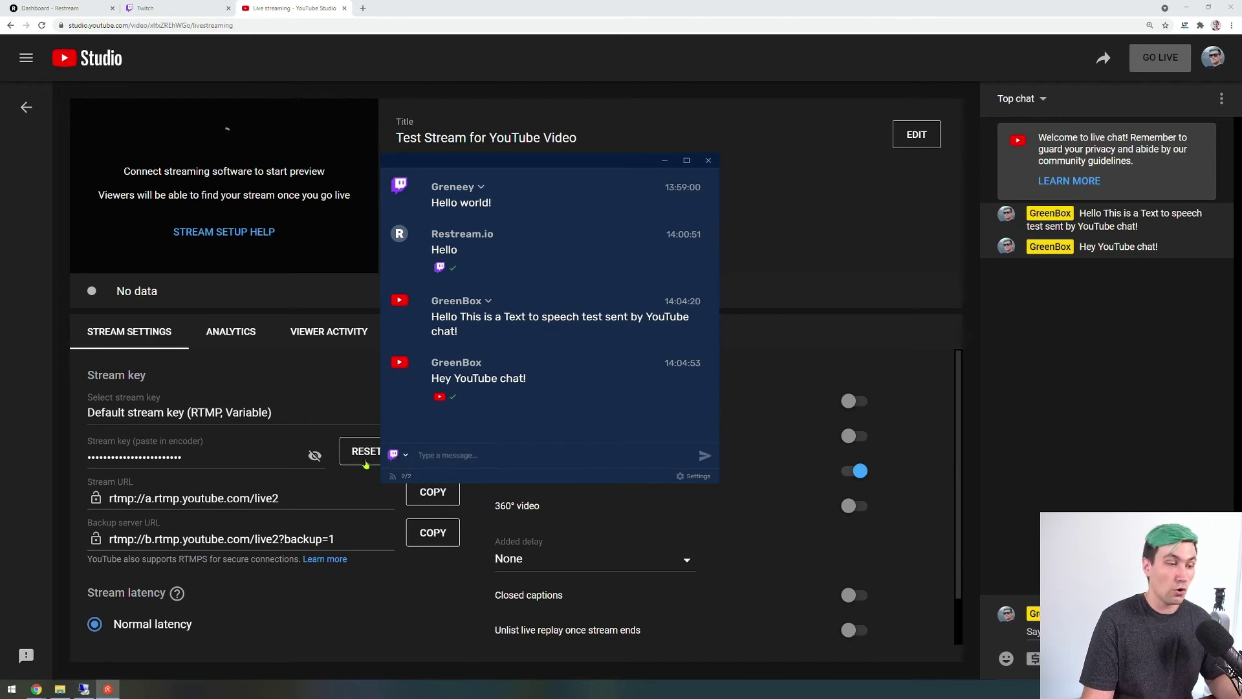
left_click(398, 455)
left_click(416, 424)
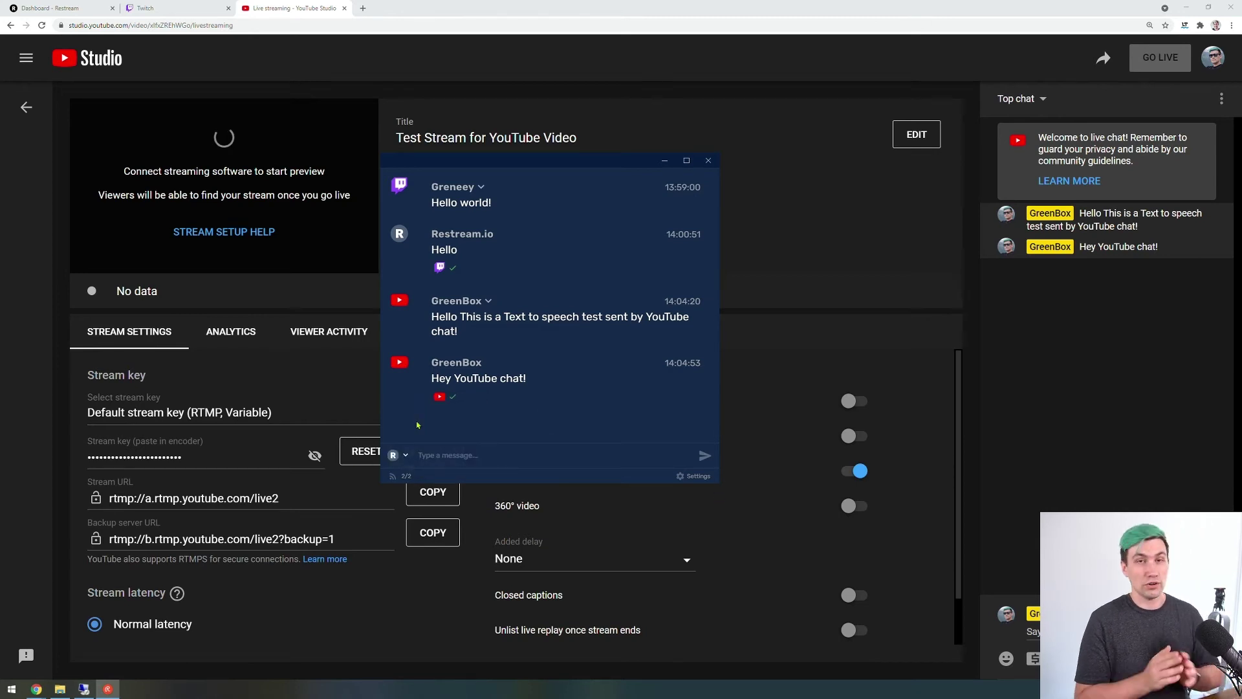